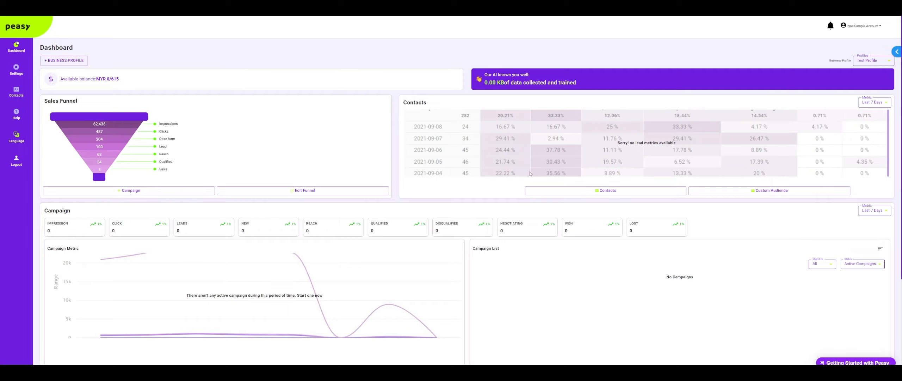
- Download the sample CSV format from the contacts import dialog and open the file in Excel
{"action": "left_click", "coordinate": [609, 190]}
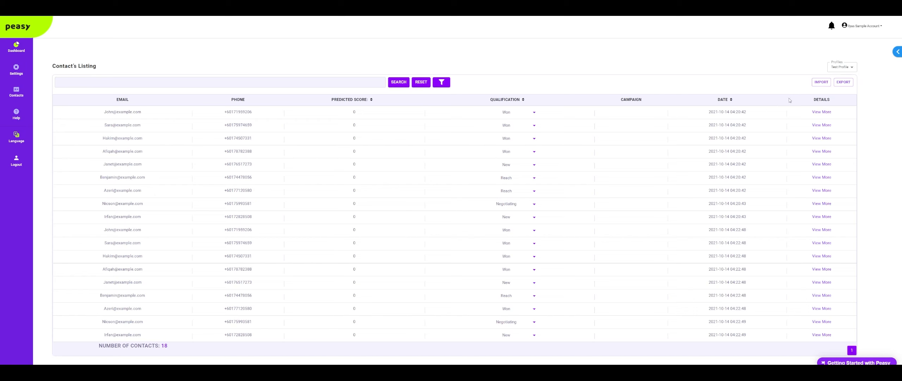
{"action": "left_click", "coordinate": [821, 81]}
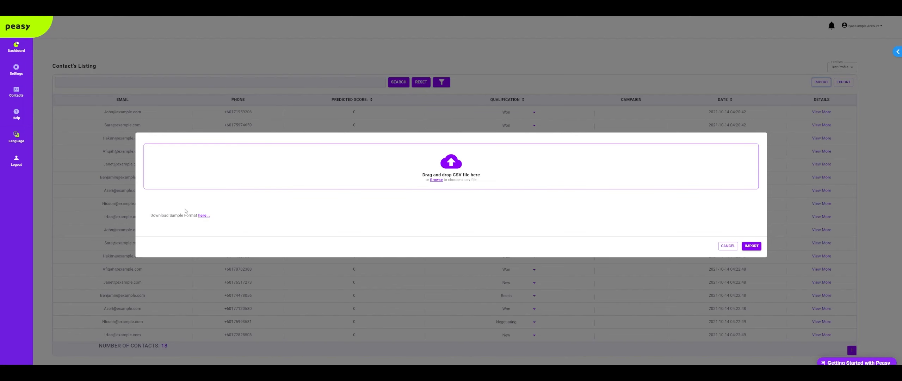
{"action": "left_click", "coordinate": [201, 216]}
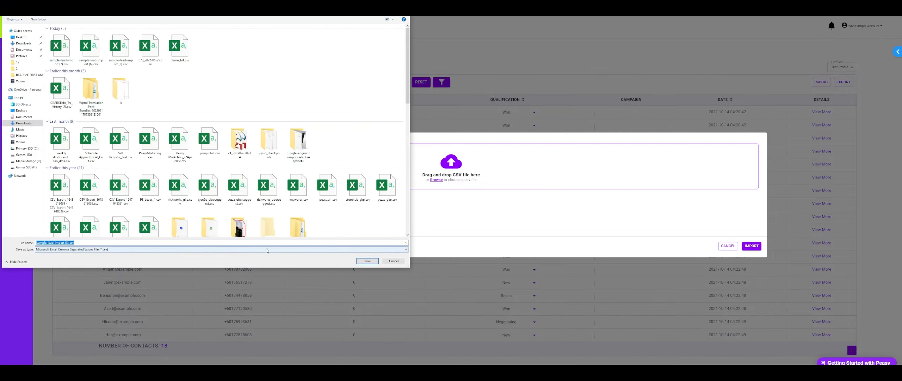
{"action": "left_click", "coordinate": [368, 261]}
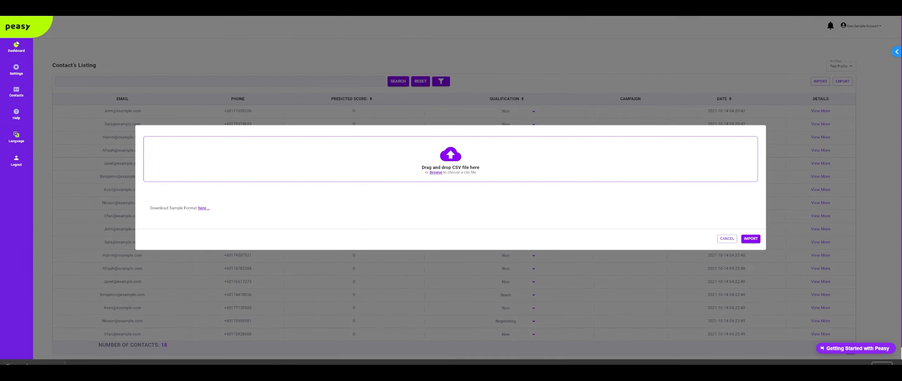
{"action": "left_click", "coordinate": [48, 371]}
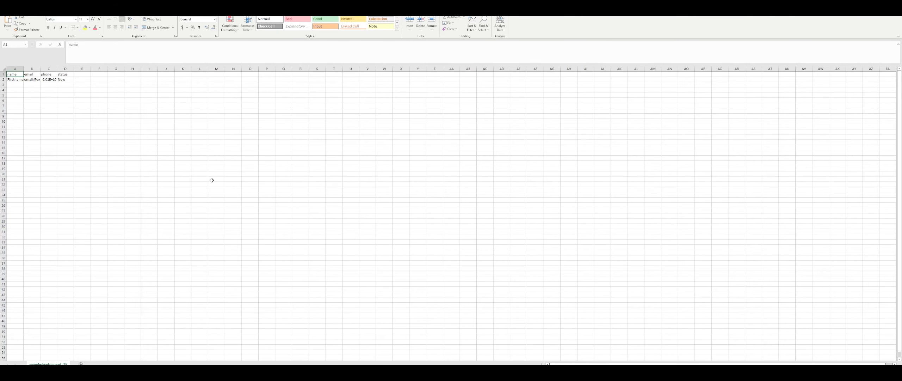
- Set the worksheet zoom to 200%
{"action": "left_click", "coordinate": [143, 8]}
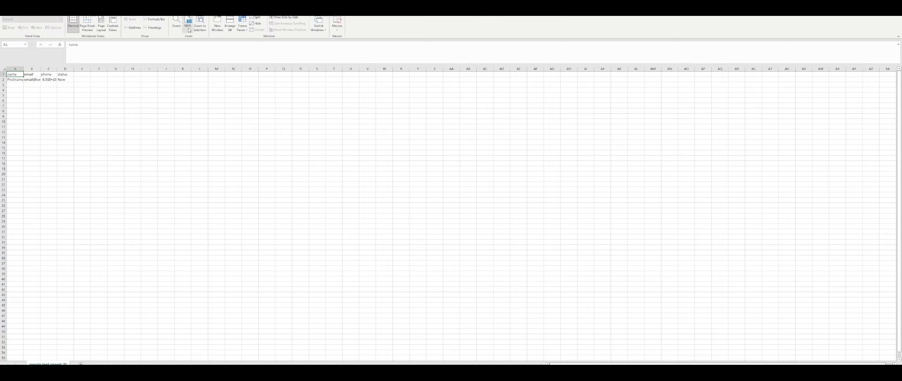
{"action": "left_click", "coordinate": [176, 21]}
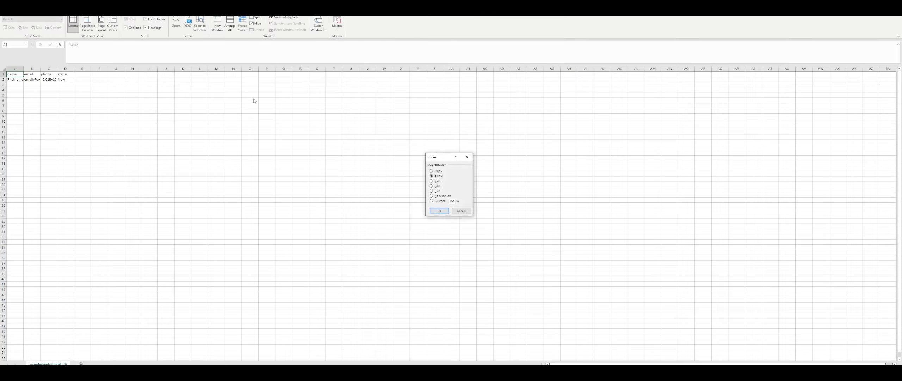
{"action": "left_click", "coordinate": [431, 171]}
{"action": "left_click", "coordinate": [439, 210]}
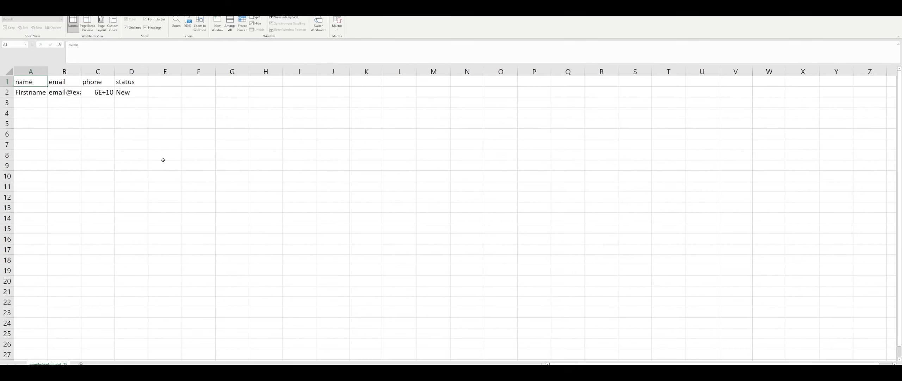
- Autofit the widths of columns A to D to their contents
{"action": "left_click", "coordinate": [132, 145]}
{"action": "left_click_drag", "start_coordinate": [40, 71], "coordinate": [145, 70]}
{"action": "double_click", "coordinate": [148, 70]}
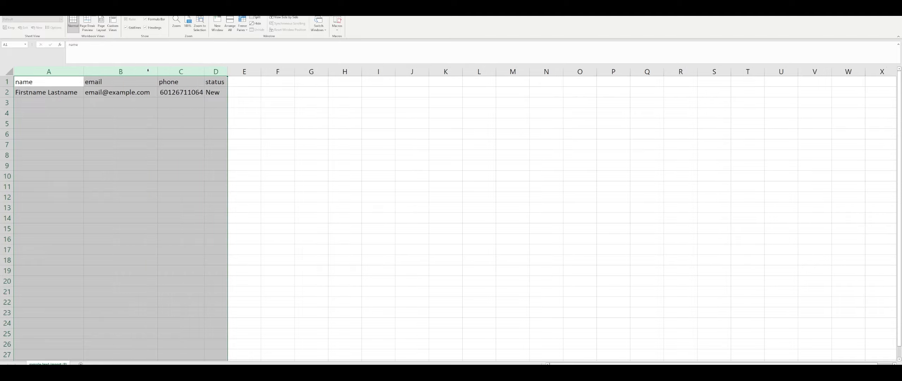
{"action": "left_click", "coordinate": [74, 99]}
- Examine the template's name, email, phone and status columns
{"action": "left_click", "coordinate": [74, 84]}
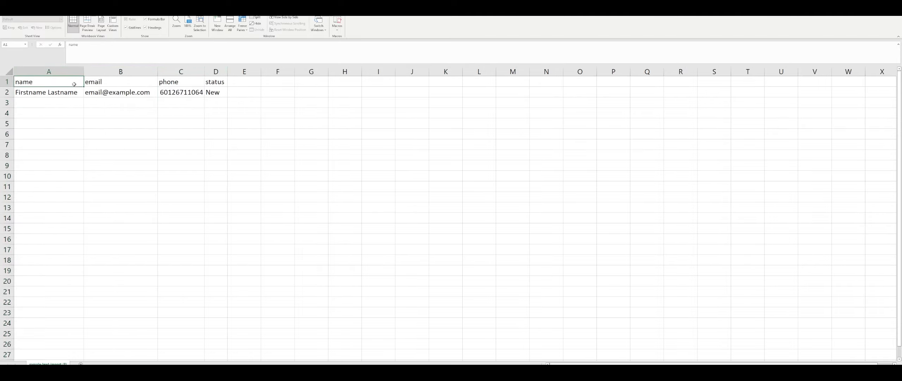
{"action": "left_click", "coordinate": [117, 84]}
{"action": "left_click", "coordinate": [182, 87]}
{"action": "left_click", "coordinate": [215, 81]}
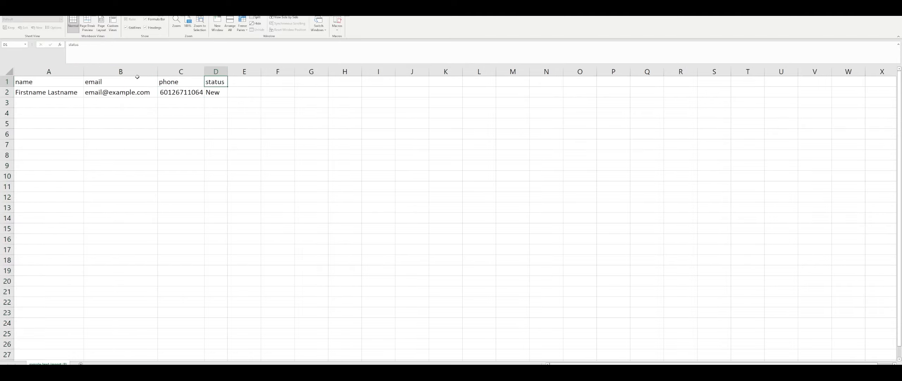
{"action": "left_click_drag", "start_coordinate": [121, 72], "coordinate": [222, 77]}
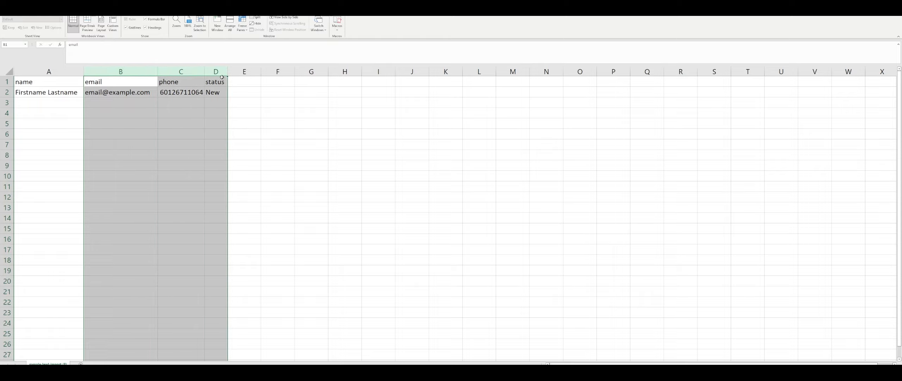
{"action": "left_click", "coordinate": [120, 103]}
{"action": "left_click_drag", "start_coordinate": [120, 71], "coordinate": [188, 71]}
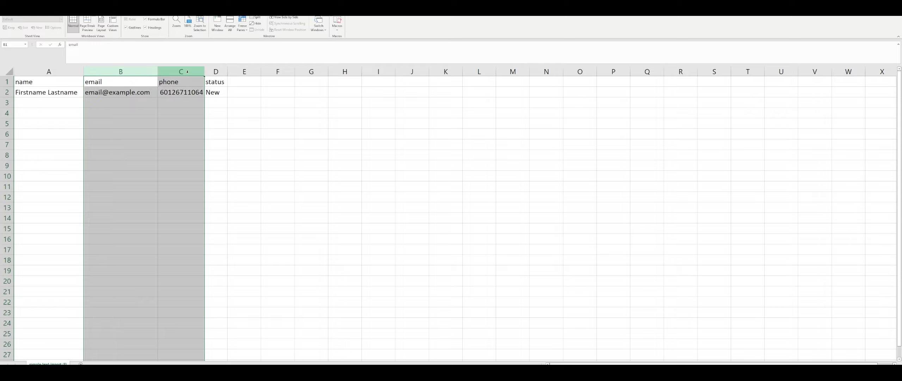
{"action": "left_click", "coordinate": [213, 70]}
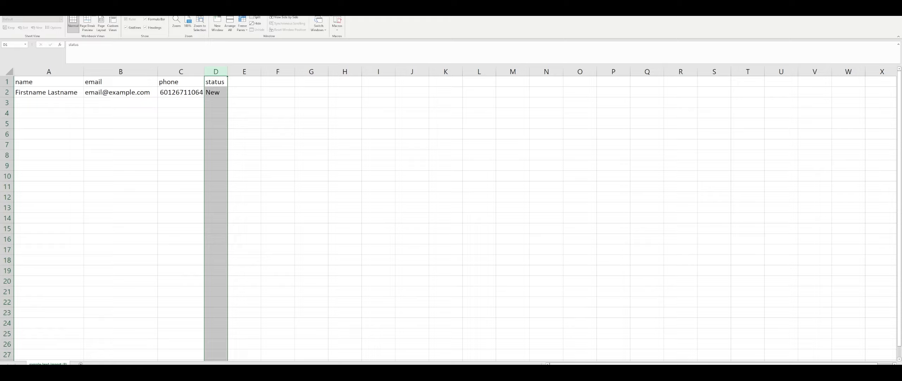
- Clear the sample contact's data from A2:D2
{"action": "left_click", "coordinate": [41, 106]}
{"action": "left_click_drag", "start_coordinate": [46, 94], "coordinate": [215, 91]}
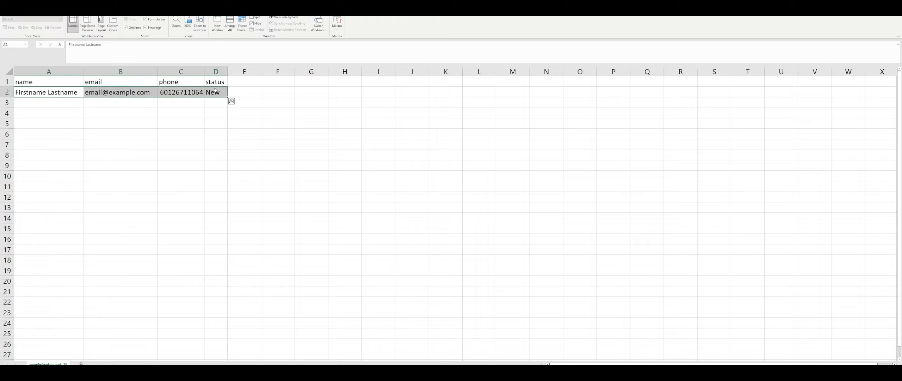
{"action": "key", "text": "Delete"}
- Paste the copied contact records into A2:D9 and autofit the status column's width
{"action": "key", "text": "alt+Tab"}
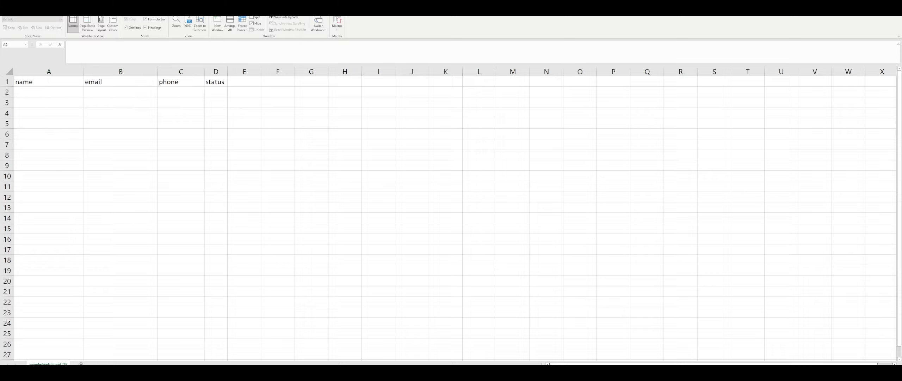
{"action": "key", "text": "alt+Tab"}
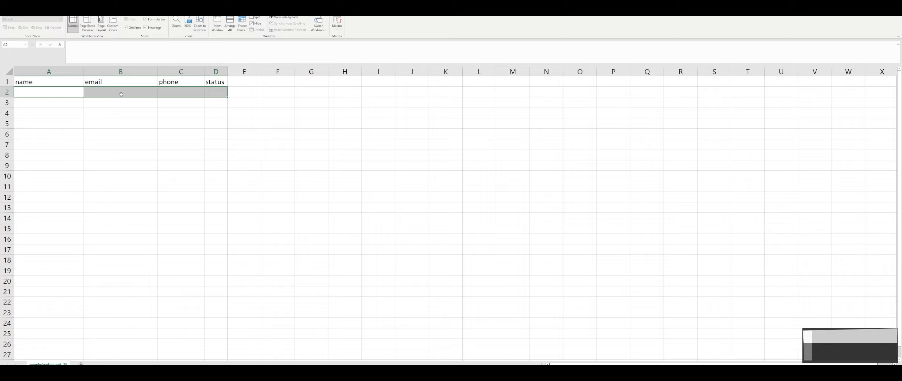
{"action": "key", "text": "ctrl+v"}
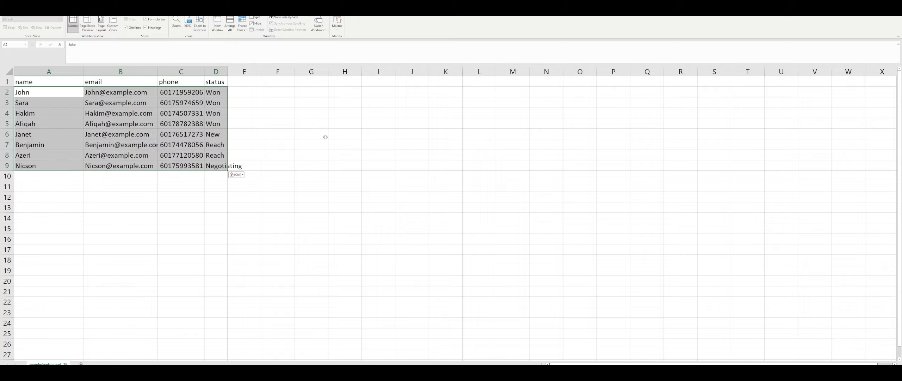
{"action": "double_click", "coordinate": [228, 71]}
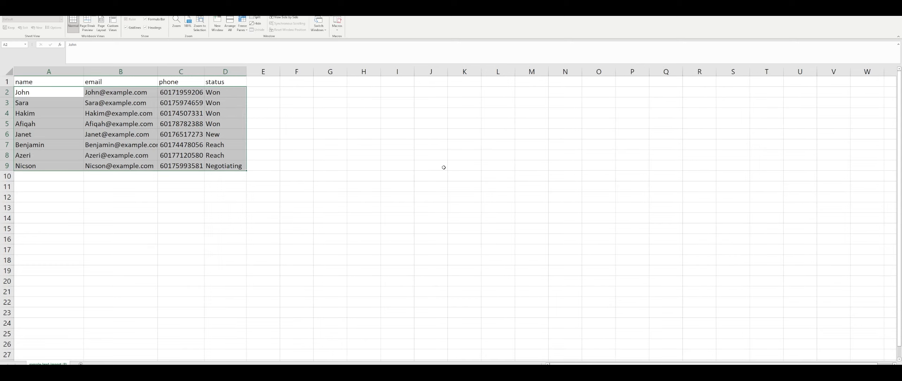
{"action": "left_click", "coordinate": [122, 135]}
- Review the pasted contacts' names, emails, phone numbers and statuses against the template columns
{"action": "left_click", "coordinate": [64, 99]}
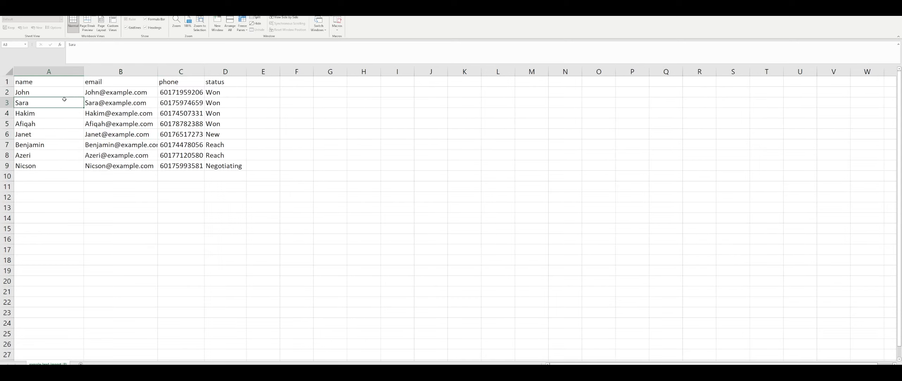
{"action": "left_click", "coordinate": [122, 103]}
{"action": "left_click", "coordinate": [181, 103]}
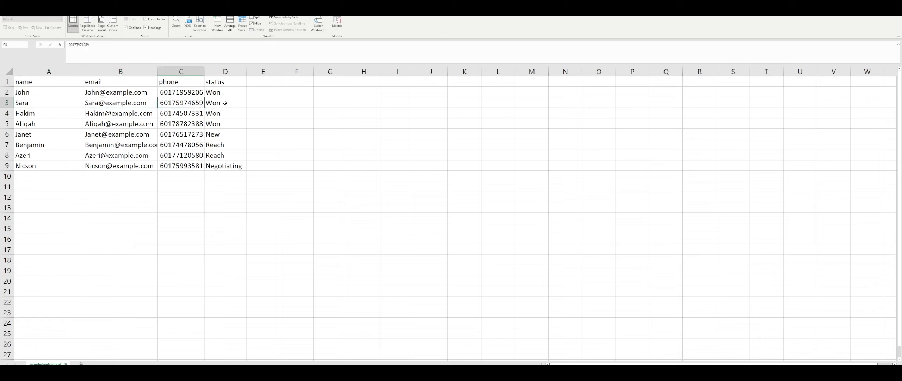
{"action": "left_click", "coordinate": [227, 102]}
{"action": "left_click", "coordinate": [181, 102]}
{"action": "left_click", "coordinate": [121, 102]}
{"action": "left_click_drag", "start_coordinate": [120, 72], "coordinate": [187, 76]}
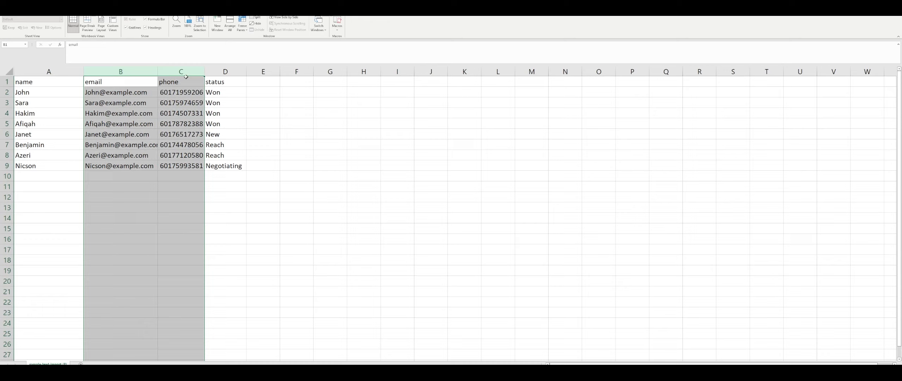
{"action": "left_click", "coordinate": [221, 69]}
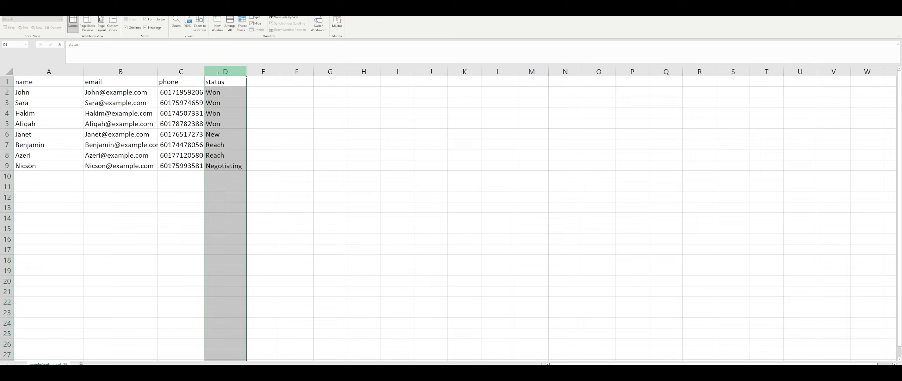
- Paste the headers colour, price and product into E1:G1 and the purchase details for the Won contacts into E2:G5
{"action": "left_click", "coordinate": [260, 89]}
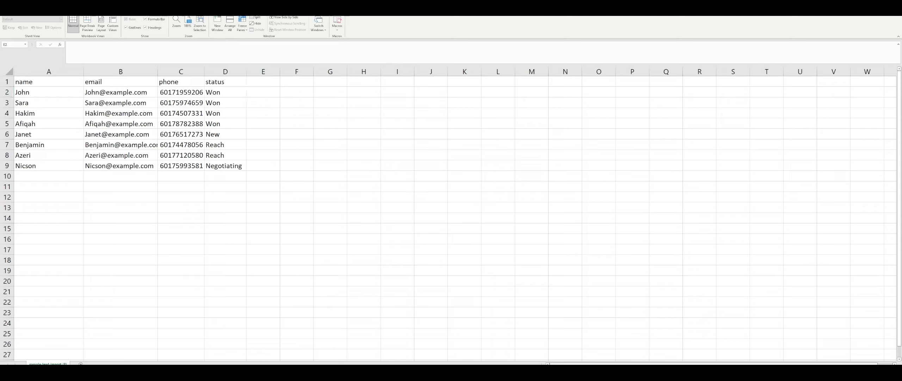
{"action": "left_click", "coordinate": [259, 89]}
{"action": "key", "text": "Up"}
{"action": "type", "text": "colour\tprice\tproduct"}
{"action": "left_click", "coordinate": [263, 92]}
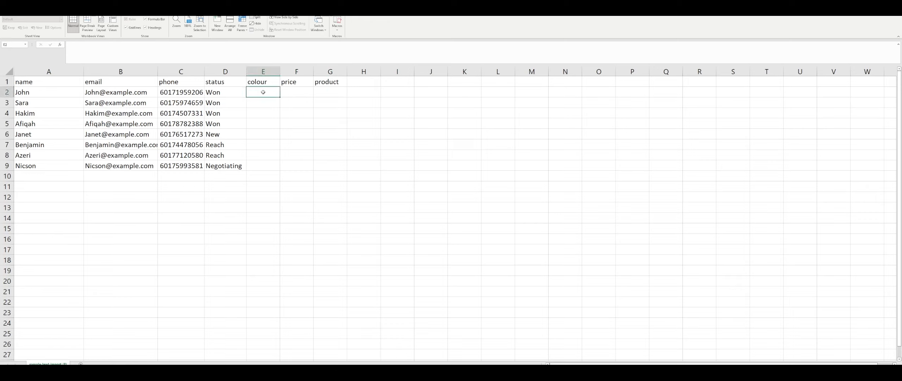
{"action": "type", "text": "Green\t50\tShirt Red\t100\tDress Green\t30\tShirt Red\t100\tDress"}
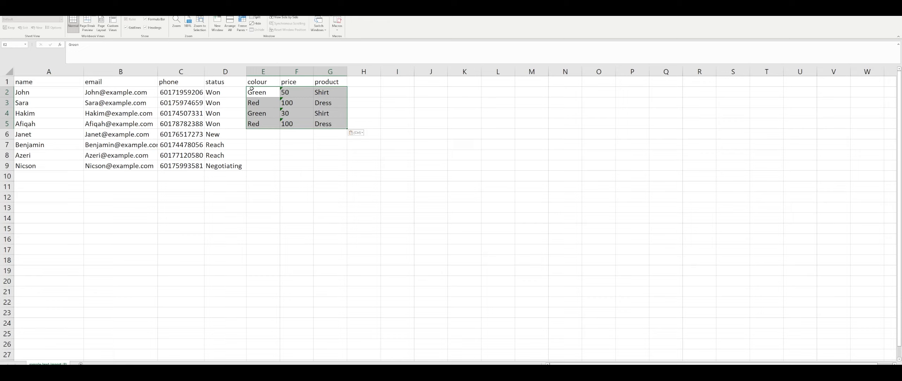
- Check the colour, price and product entries against the Won contacts in rows 2 and 3
{"action": "left_click", "coordinate": [223, 102]}
{"action": "left_click", "coordinate": [266, 102]}
{"action": "left_click", "coordinate": [234, 103]}
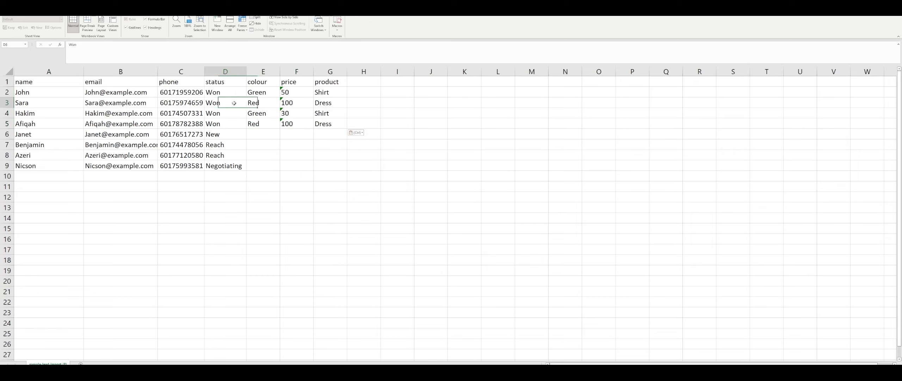
{"action": "left_click", "coordinate": [267, 101]}
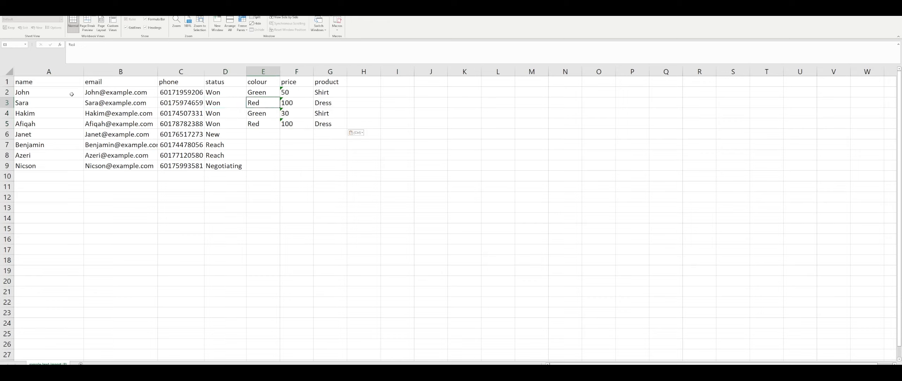
{"action": "left_click_drag", "start_coordinate": [71, 94], "coordinate": [243, 93]}
{"action": "left_click", "coordinate": [267, 93]}
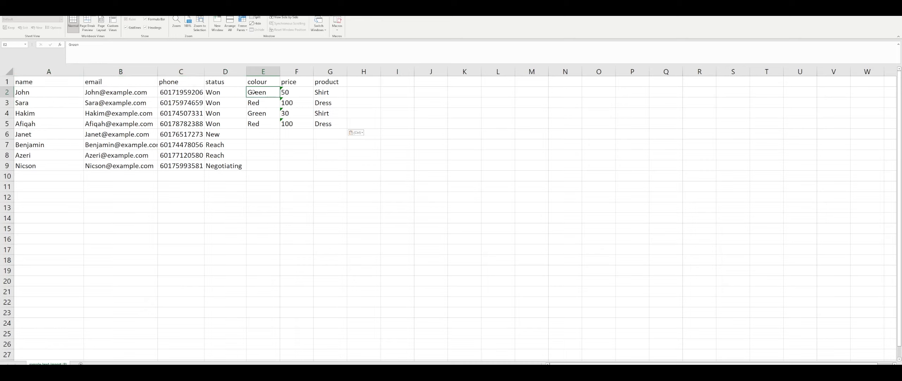
{"action": "left_click", "coordinate": [331, 95]}
{"action": "left_click", "coordinate": [288, 91]}
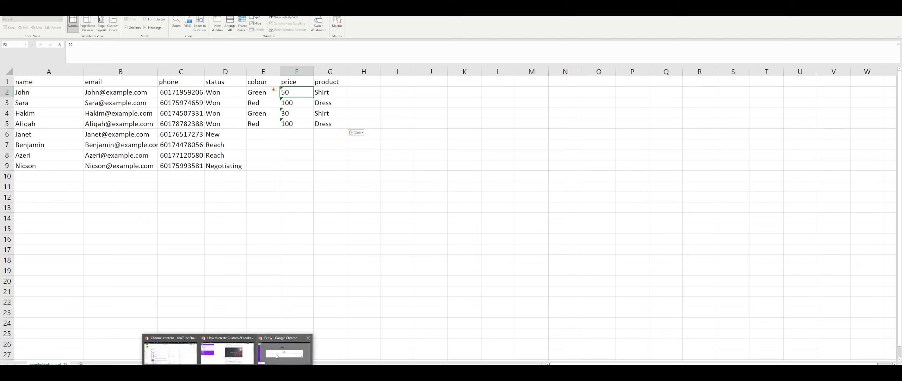
- Switch back to Peasy's contact import dialog in Chrome
{"action": "left_click", "coordinate": [277, 356]}
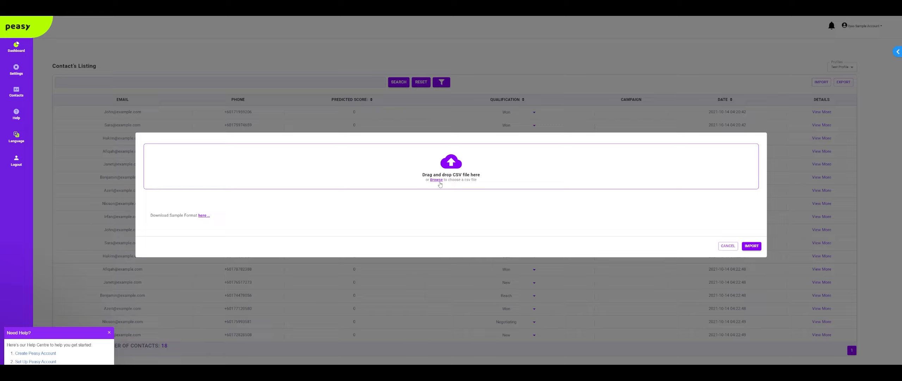